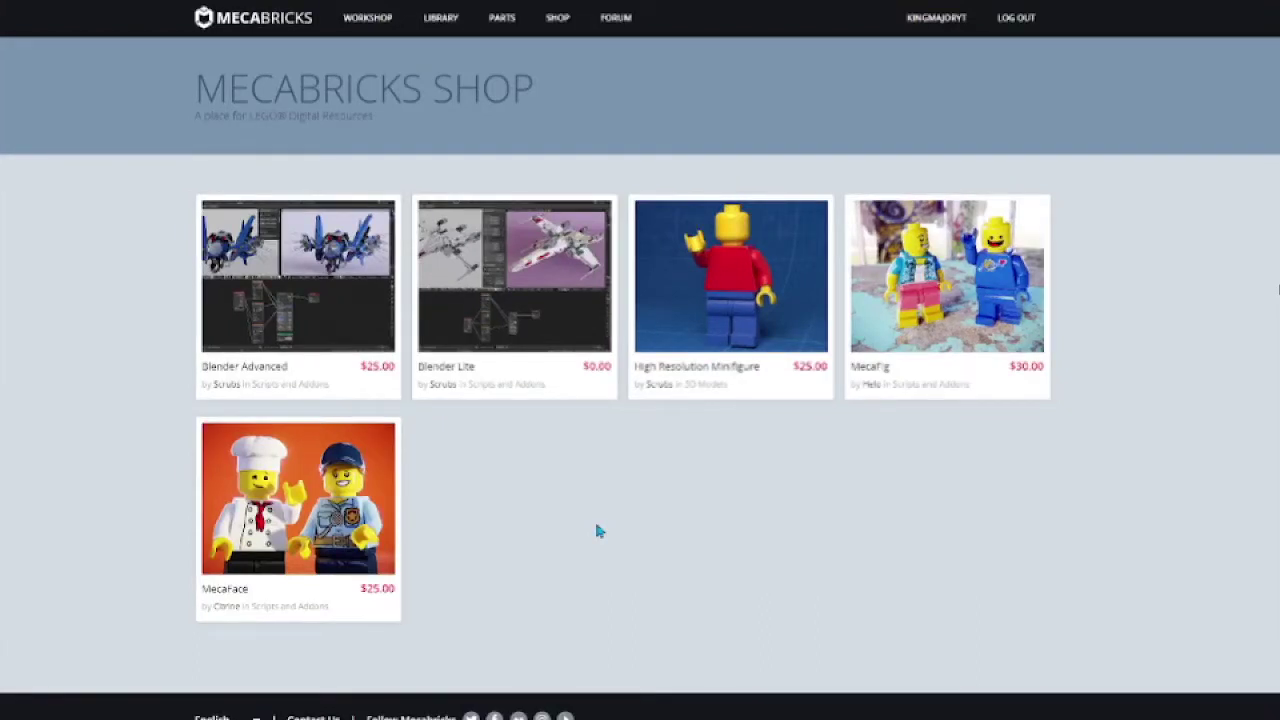
Step: Open the MecaFig add-on page from the Mecabricks Shop thumbnail grid
click(918, 350)
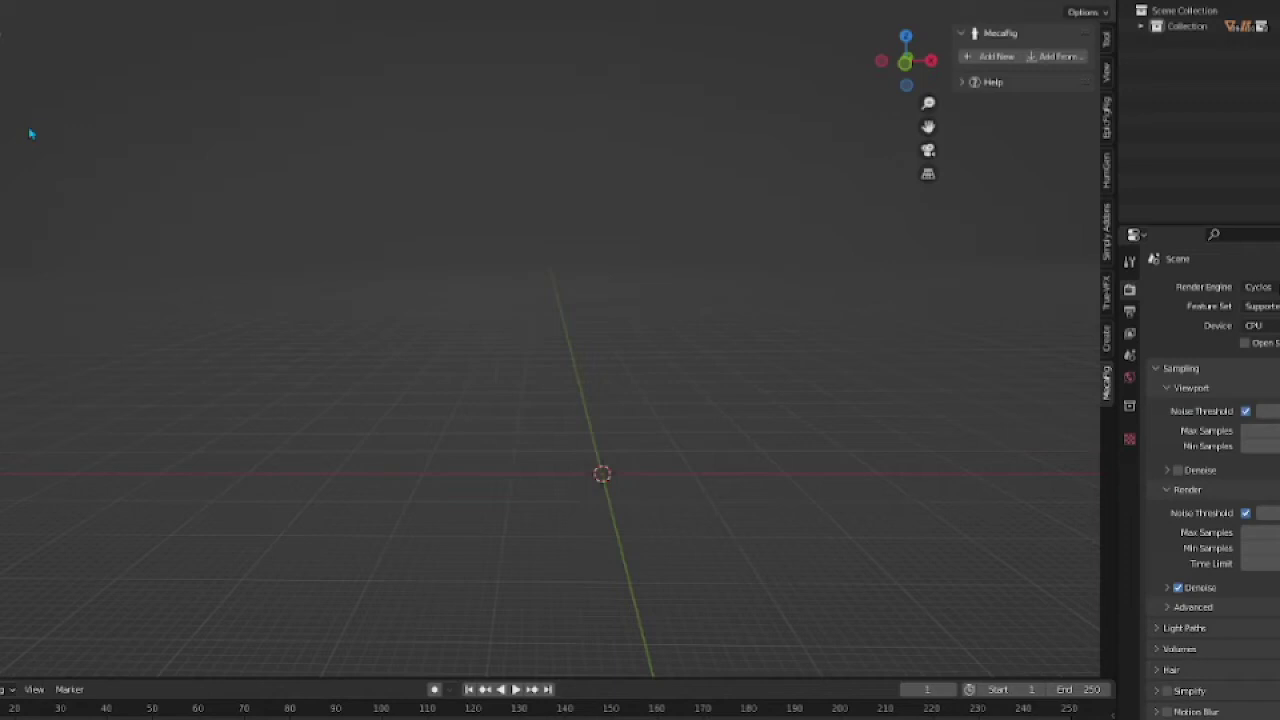
Step: Open Preferences at Add-ons, cancel the Install file browser, and check the Save Preferences menu
click(55, 26)
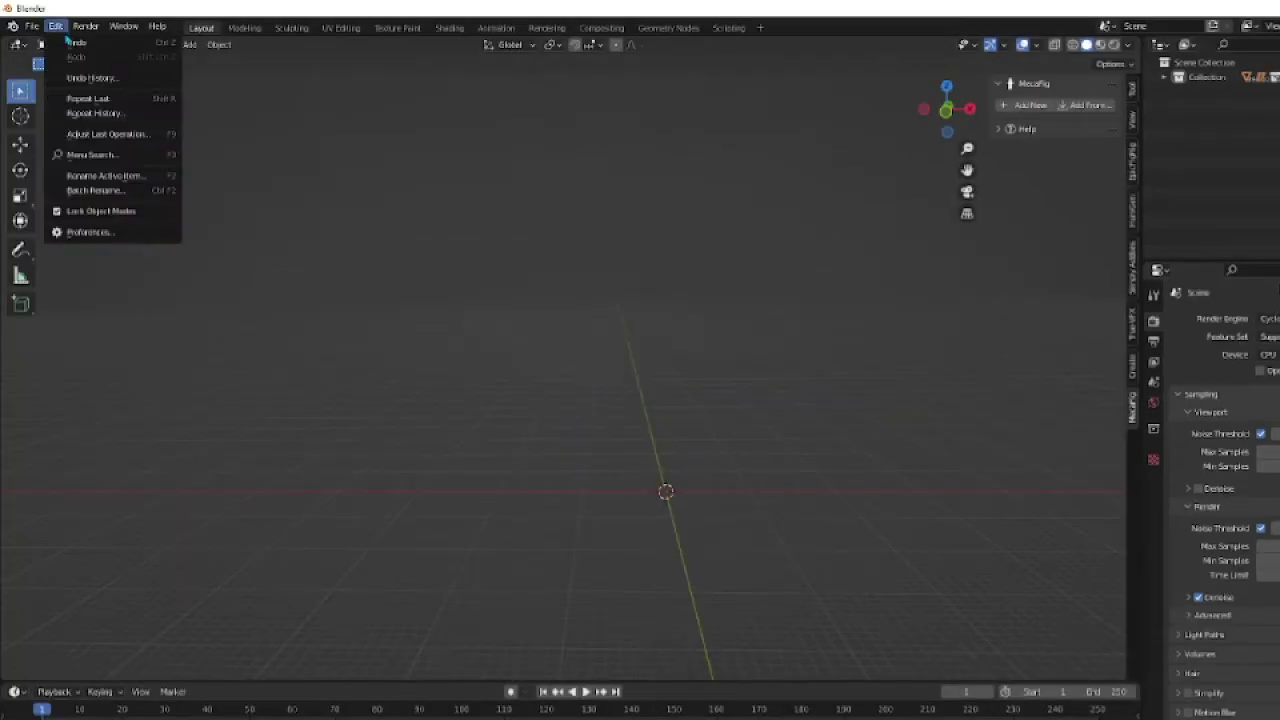
click(113, 233)
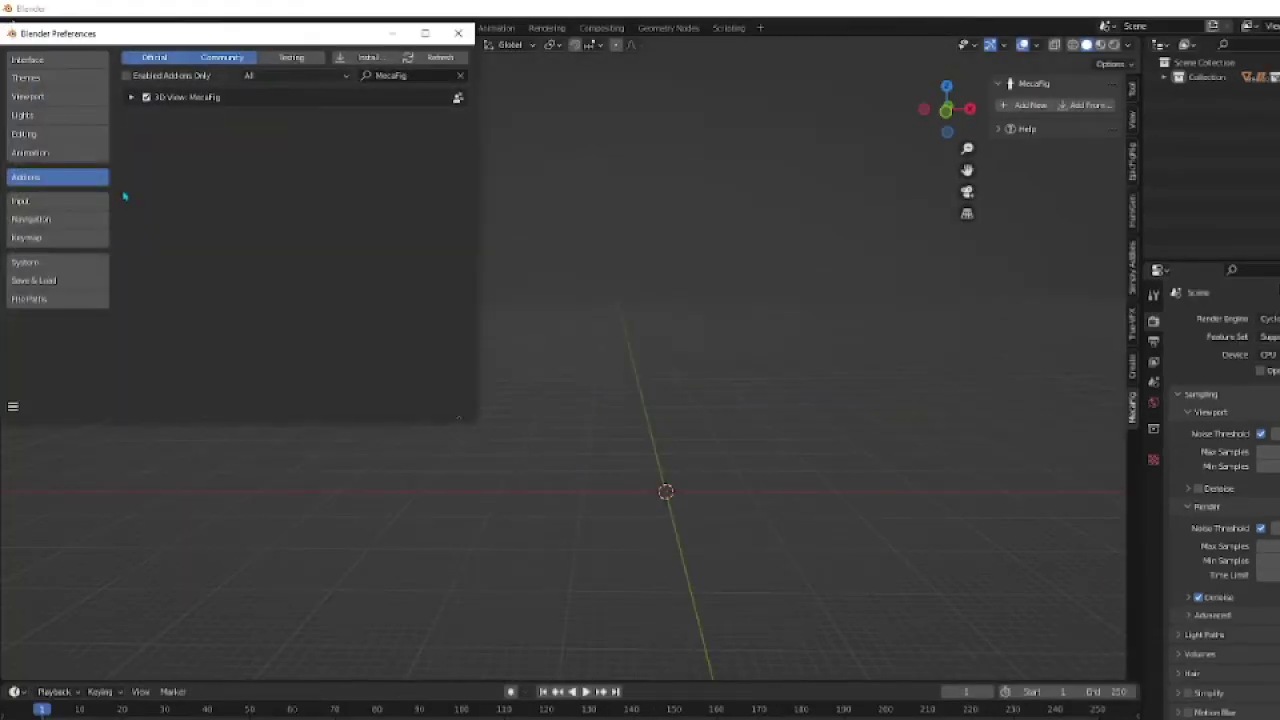
click(368, 57)
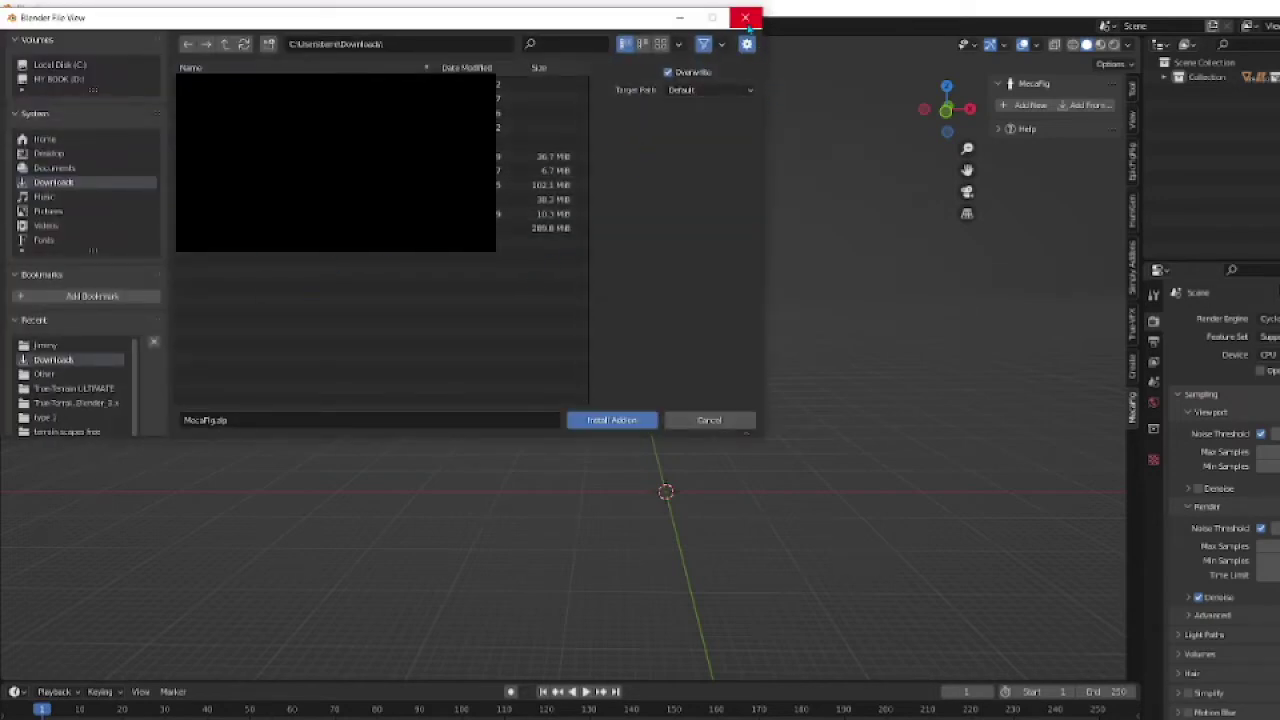
click(745, 17)
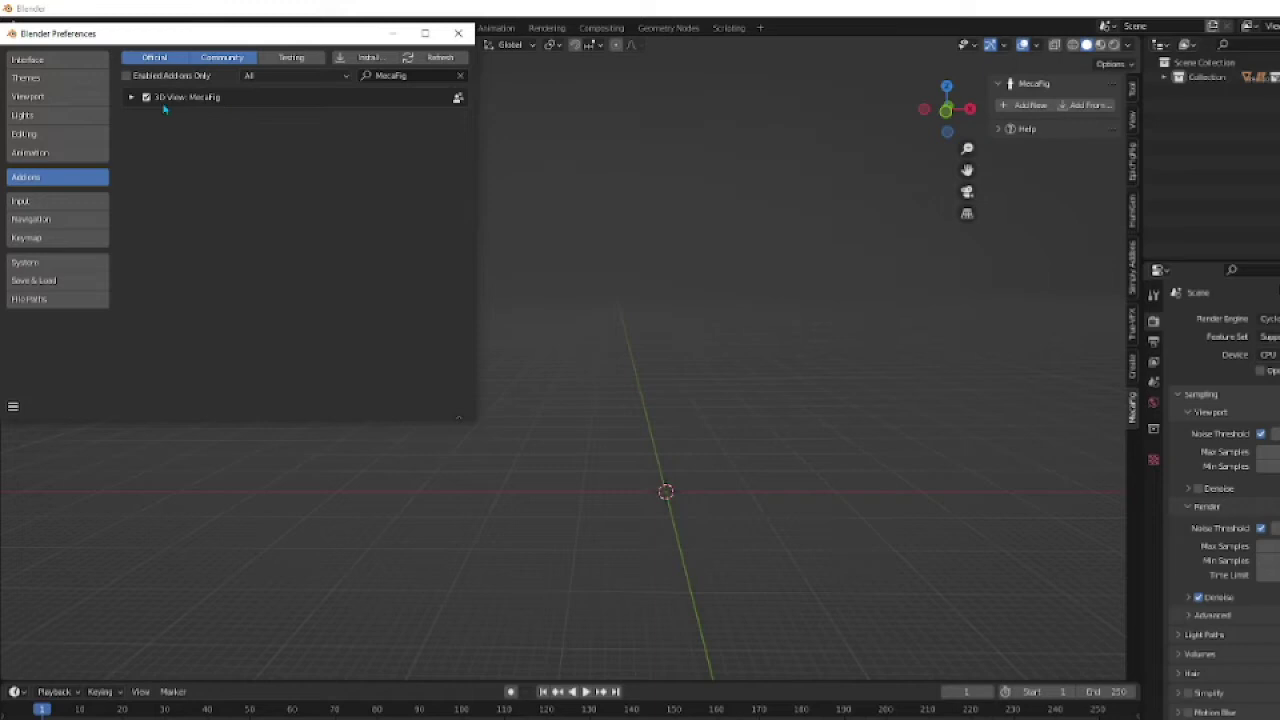
click(13, 407)
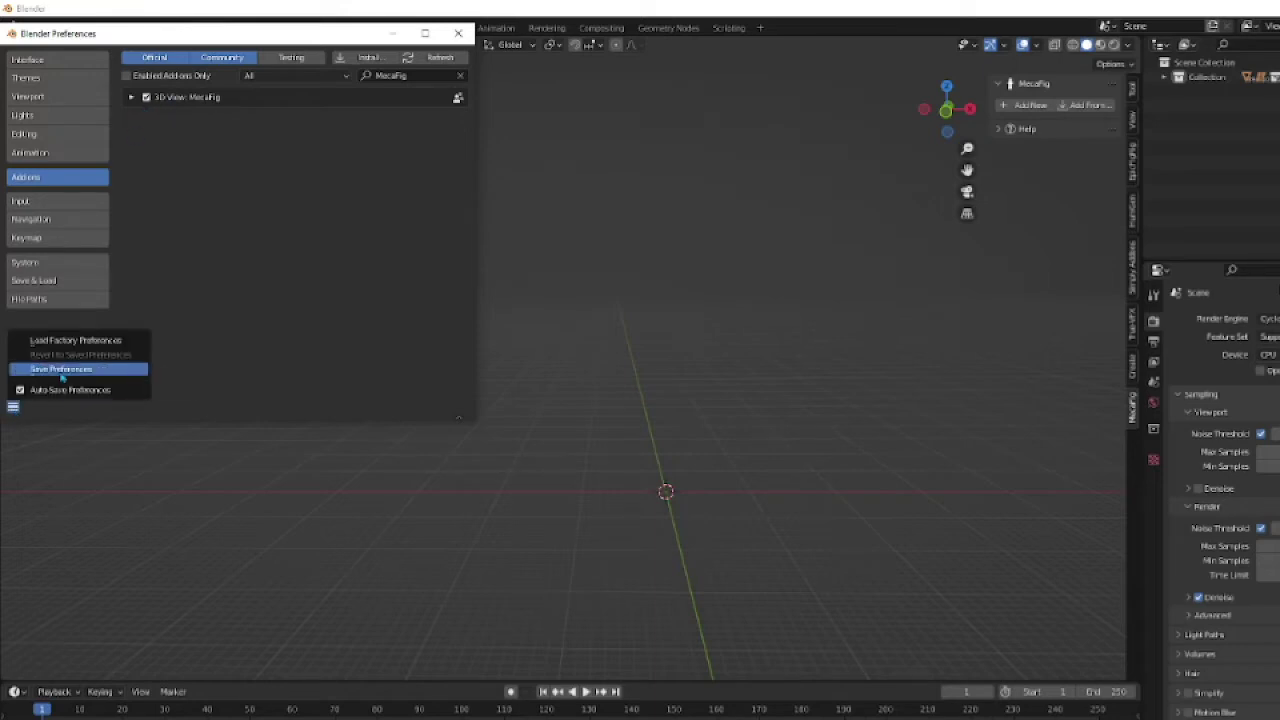
Step: Close Preferences and add a default yellow MecaFig minifigure, orbiting around it
click(453, 38)
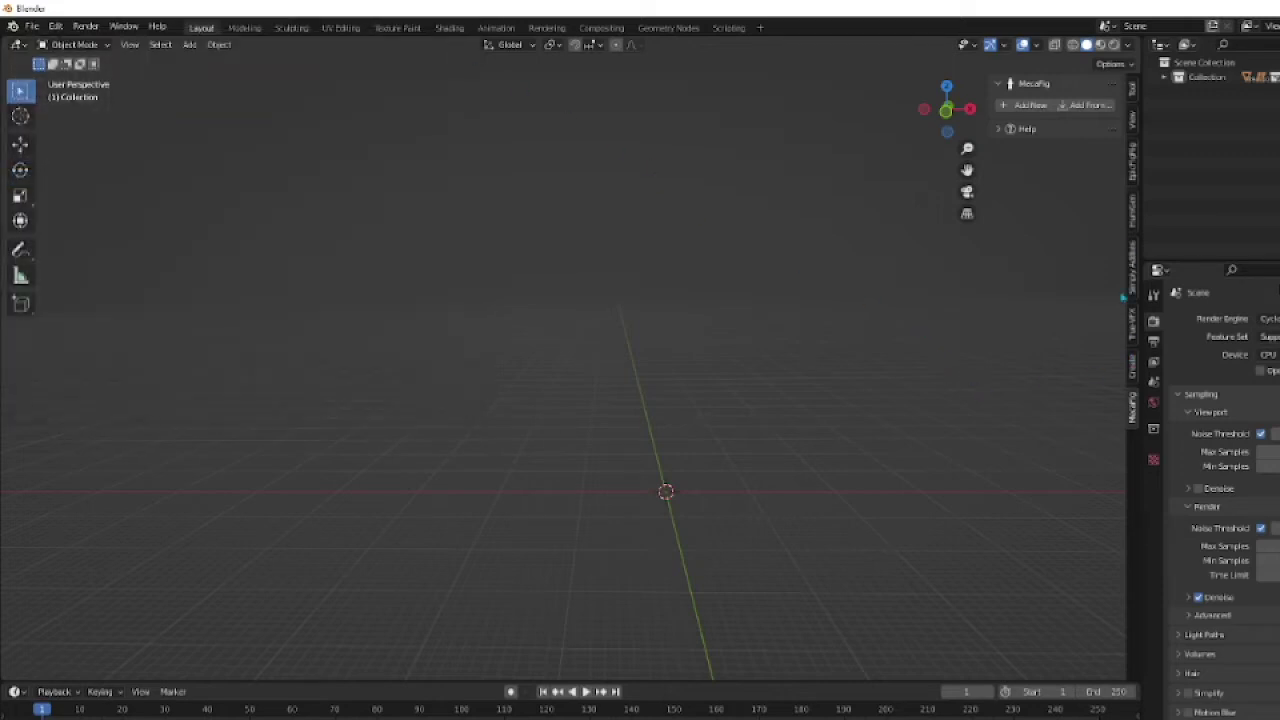
click(1030, 105)
mouse_move(812, 201)
middle_down()
mouse_move(760, 237)
mouse_move(383, 220)
mouse_move(180, 232)
mouse_move(863, 240)
mouse_move(760, 230)
mouse_move(830, 219)
mouse_move(771, 229)
mouse_move(811, 303)
mouse_move(770, 229)
mouse_move(716, 225)
mouse_move(760, 265)
mouse_move(734, 289)
middle_up()
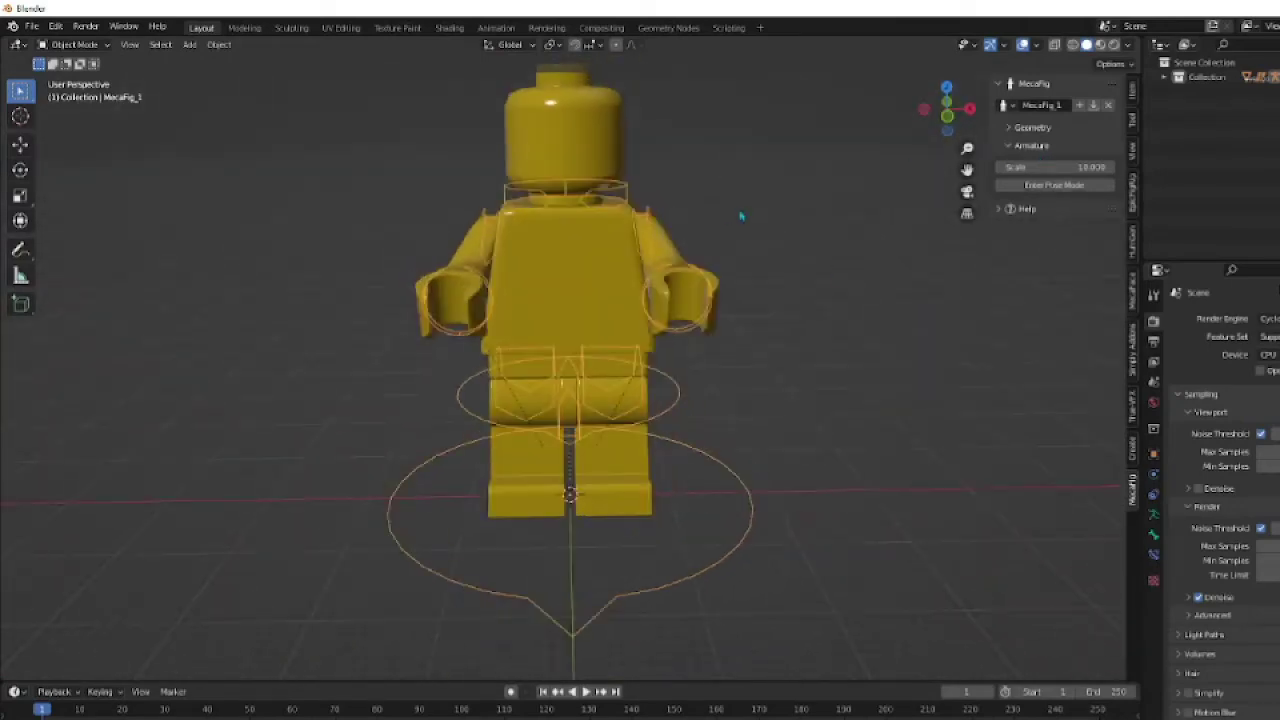
mouse_move(741, 216)
middle_down()
mouse_move(600, 240)
mouse_move(634, 263)
middle_up()
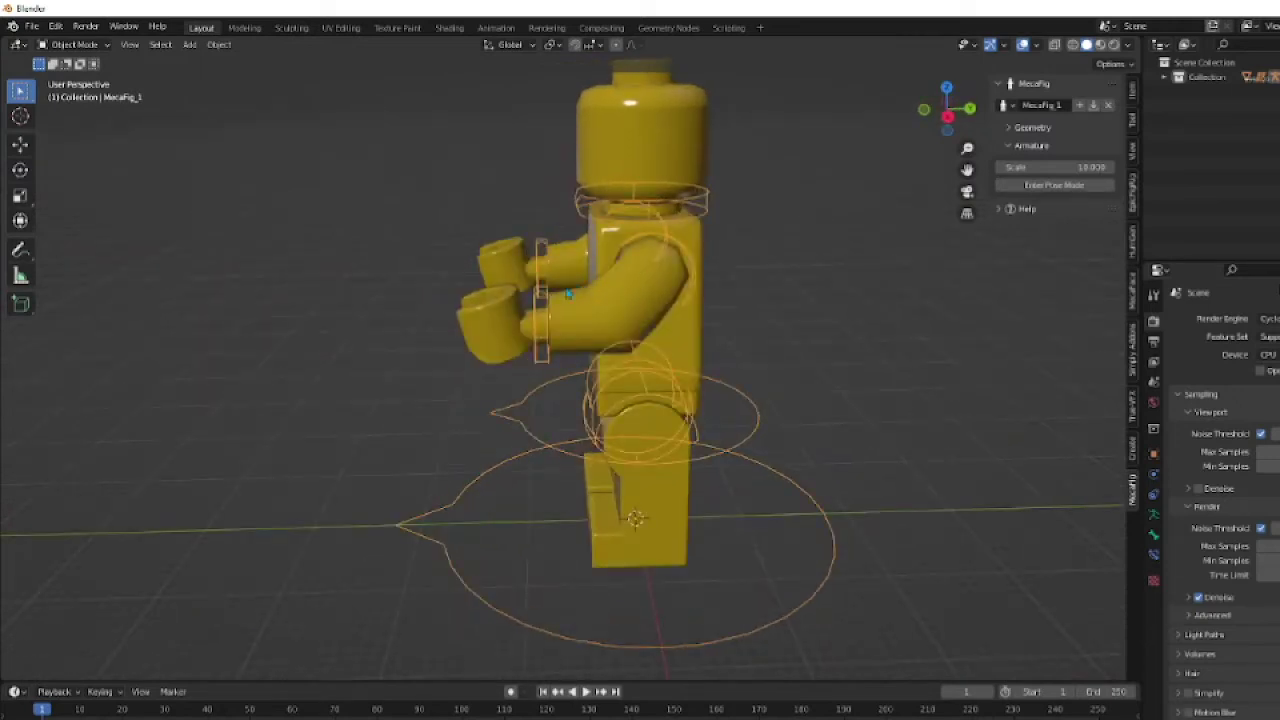
mouse_move(569, 294)
middle_down()
mouse_move(731, 357)
mouse_move(797, 295)
mouse_move(720, 275)
mouse_move(563, 293)
mouse_move(781, 262)
middle_up()
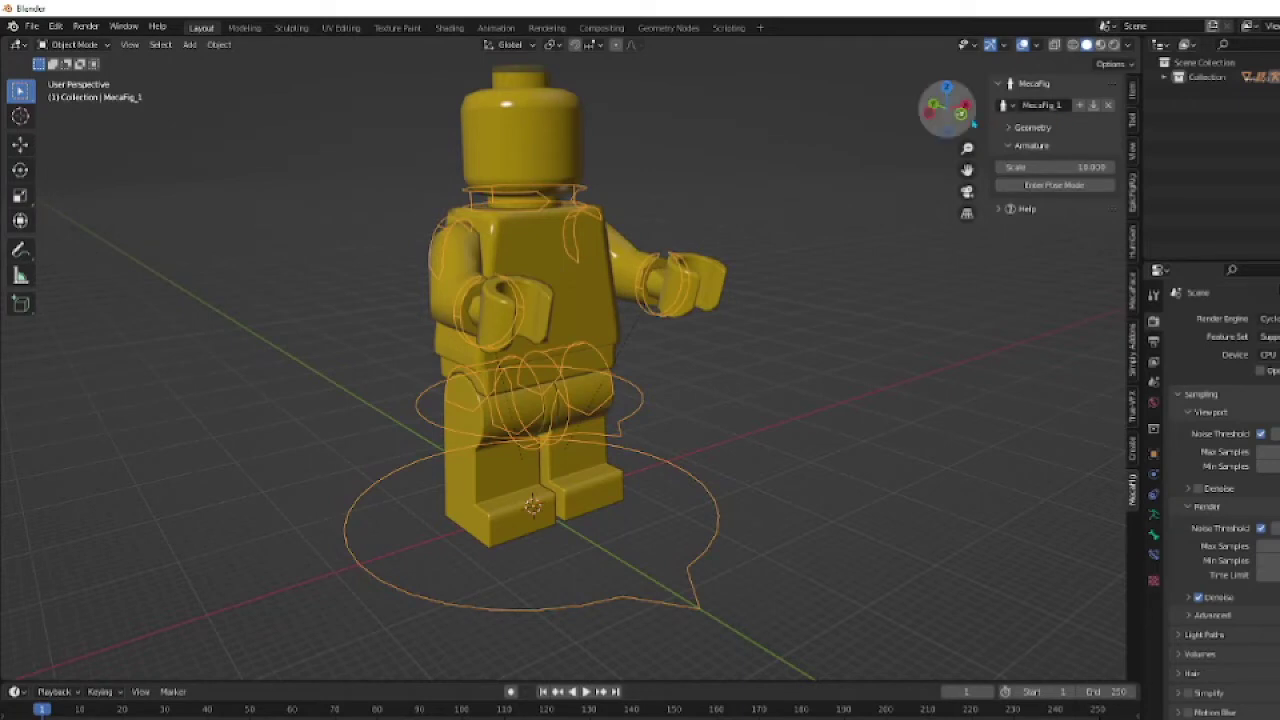
Step: Delete the default figure and import the casual minifigure .zmbx file via Add From File
click(1108, 105)
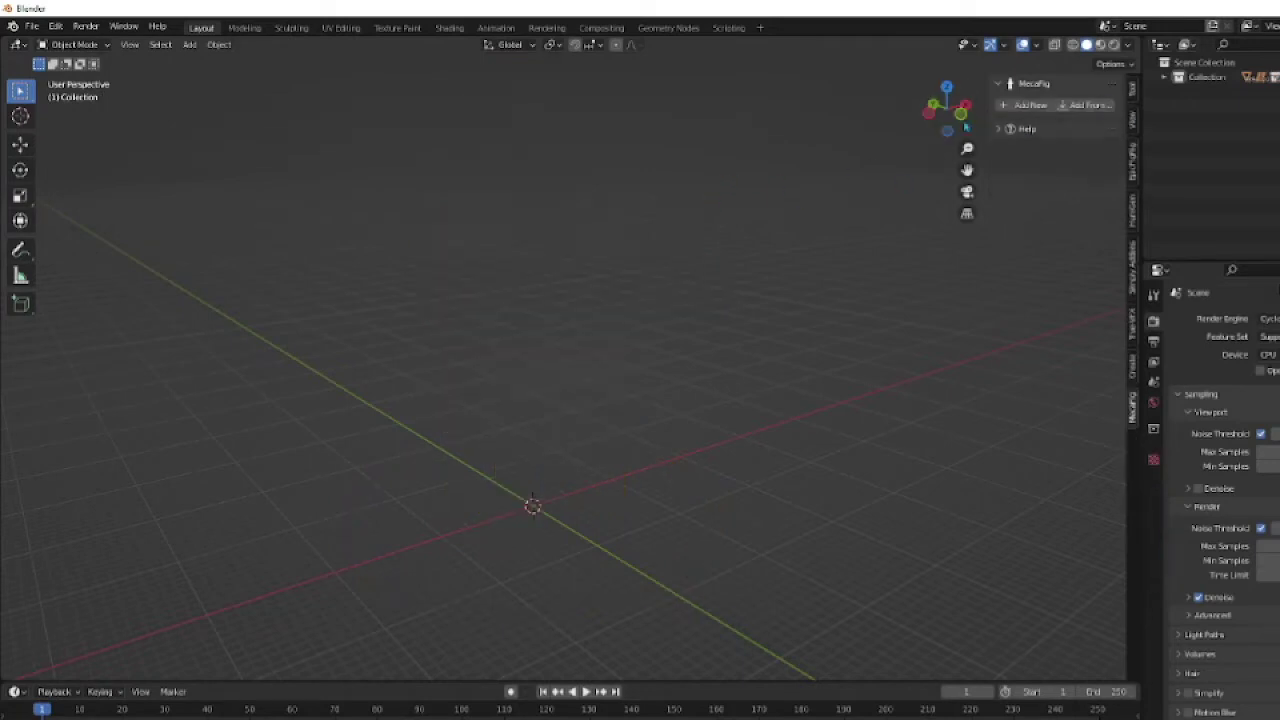
click(1090, 105)
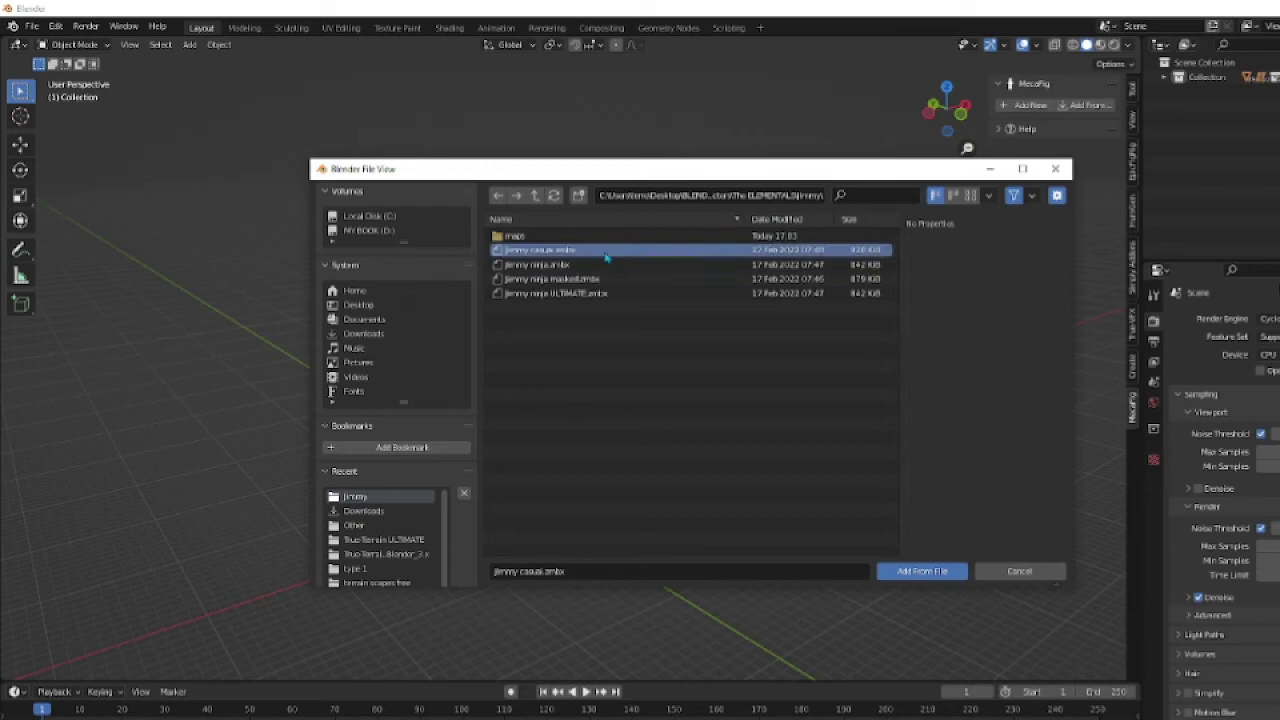
click(920, 571)
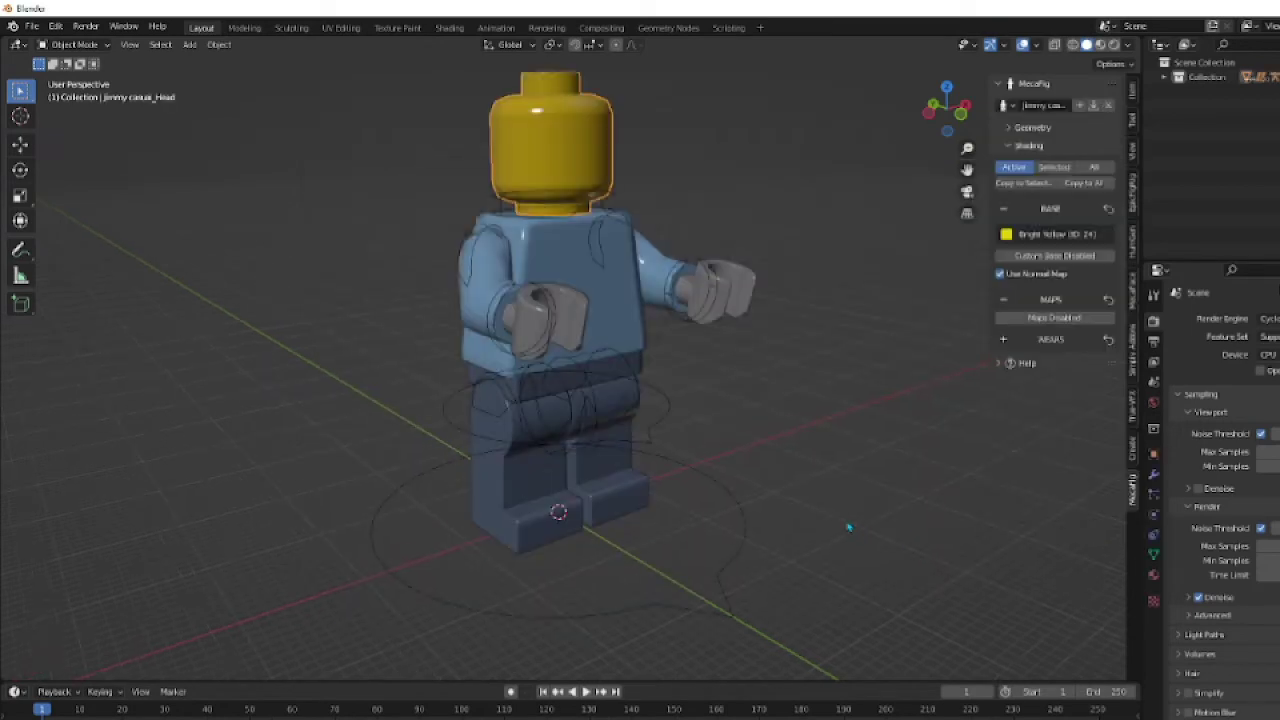
mouse_move(846, 495)
middle_down()
mouse_move(443, 480)
mouse_move(782, 530)
middle_up()
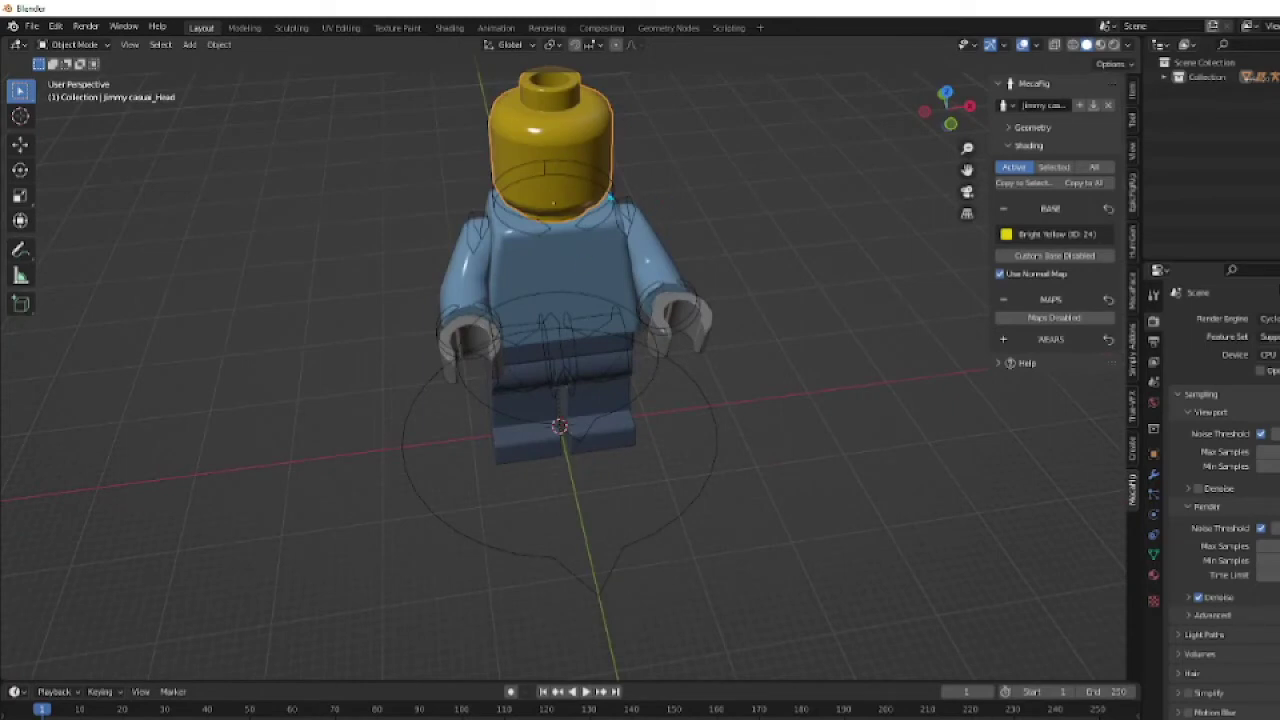
Step: Check the head colour palette, leaving the head Bright Yellow
click(1007, 235)
click(1007, 235)
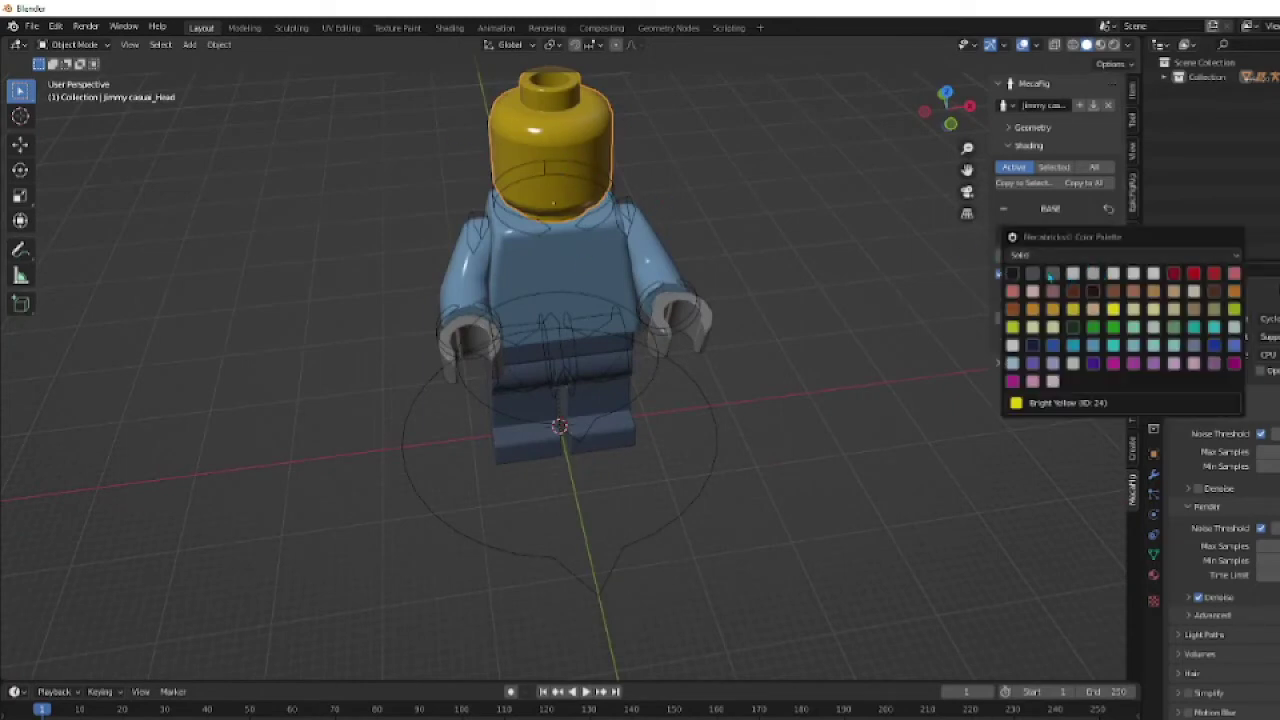
click(1023, 232)
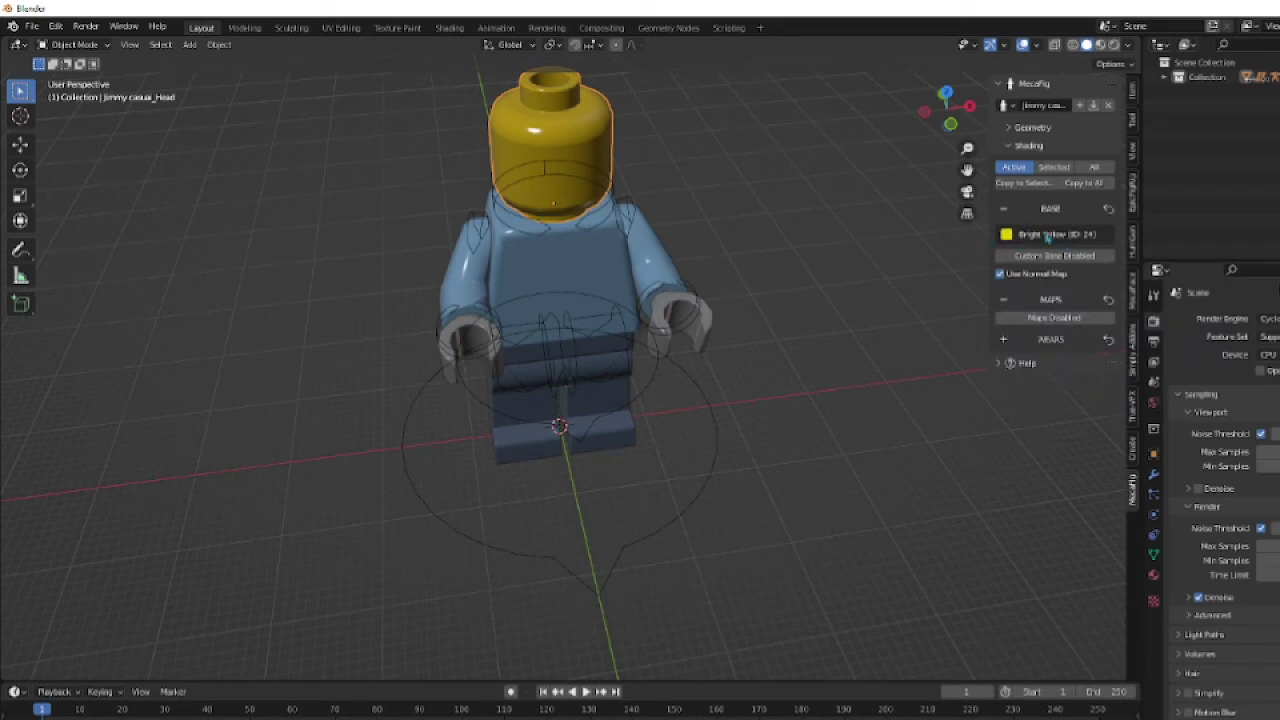
Step: Select the Jimmy figure's rig and switch it to pose mode from the MecaFig panel
mouse_move(770, 233)
middle_down()
mouse_move(709, 220)
mouse_move(753, 257)
middle_up()
click(673, 426)
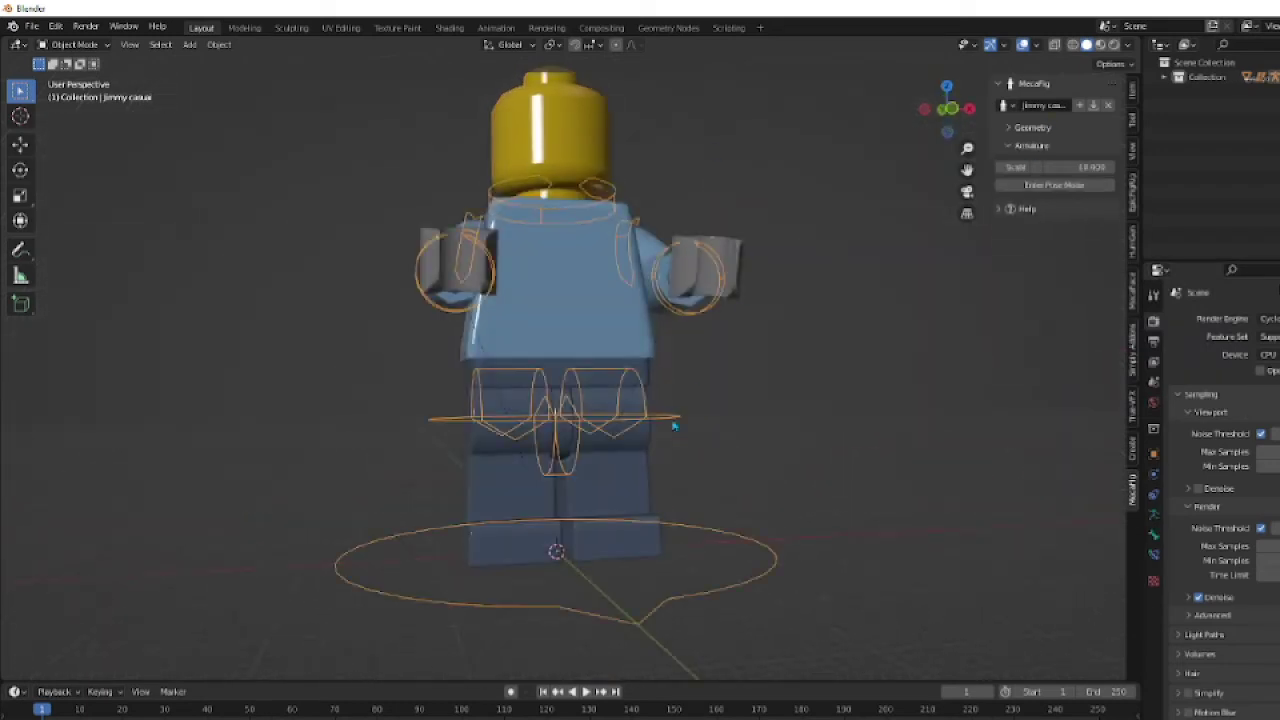
click(1047, 186)
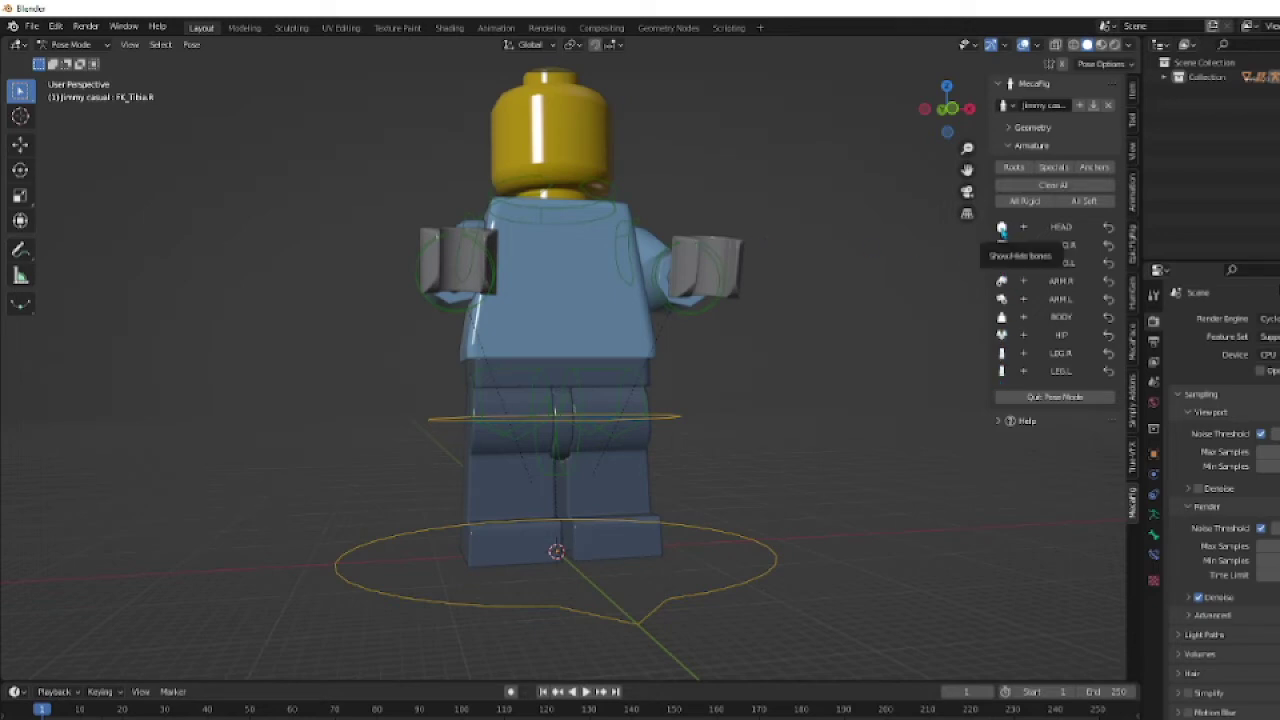
mouse_move(794, 286)
middle_down()
mouse_move(726, 280)
mouse_move(663, 328)
mouse_move(736, 346)
mouse_move(800, 300)
mouse_move(808, 274)
mouse_move(786, 263)
mouse_move(737, 309)
middle_up()
scroll(663, 328, up, 2)
scroll(839, 289, up, 2)
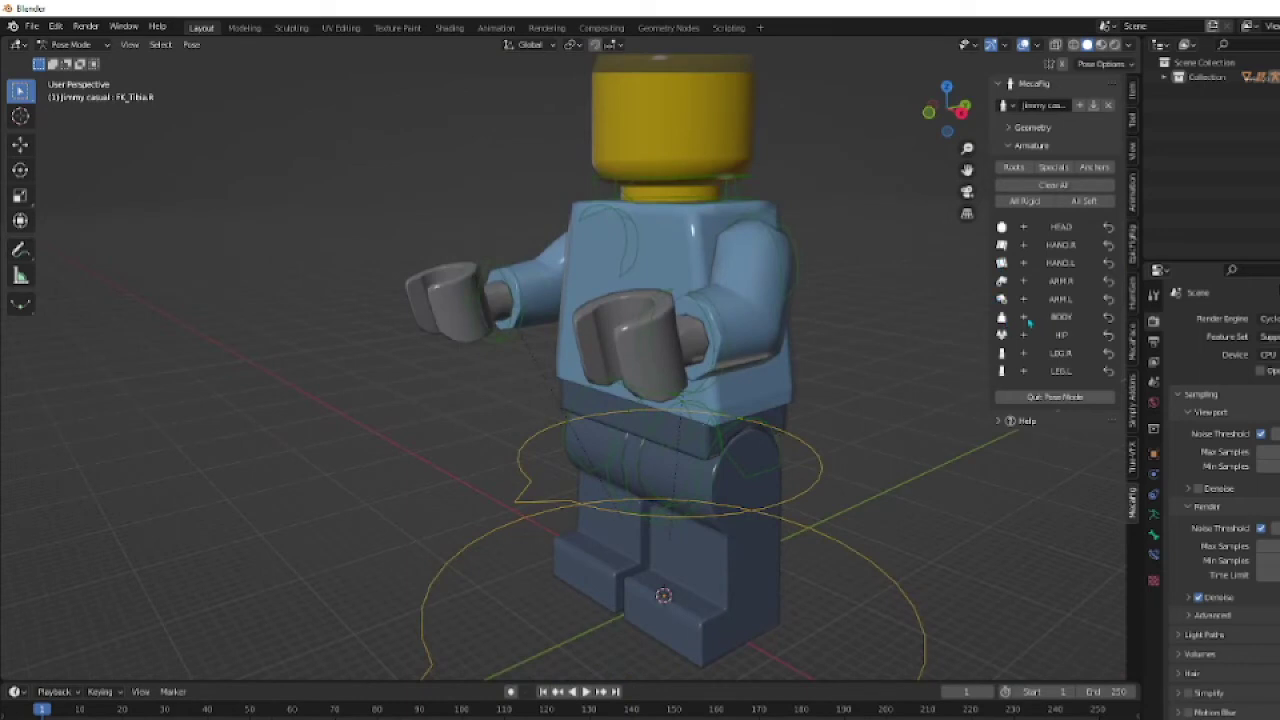
Step: Set the BODY rig to Soft and test an X-axis torso rotation, then cancel it
click(1026, 319)
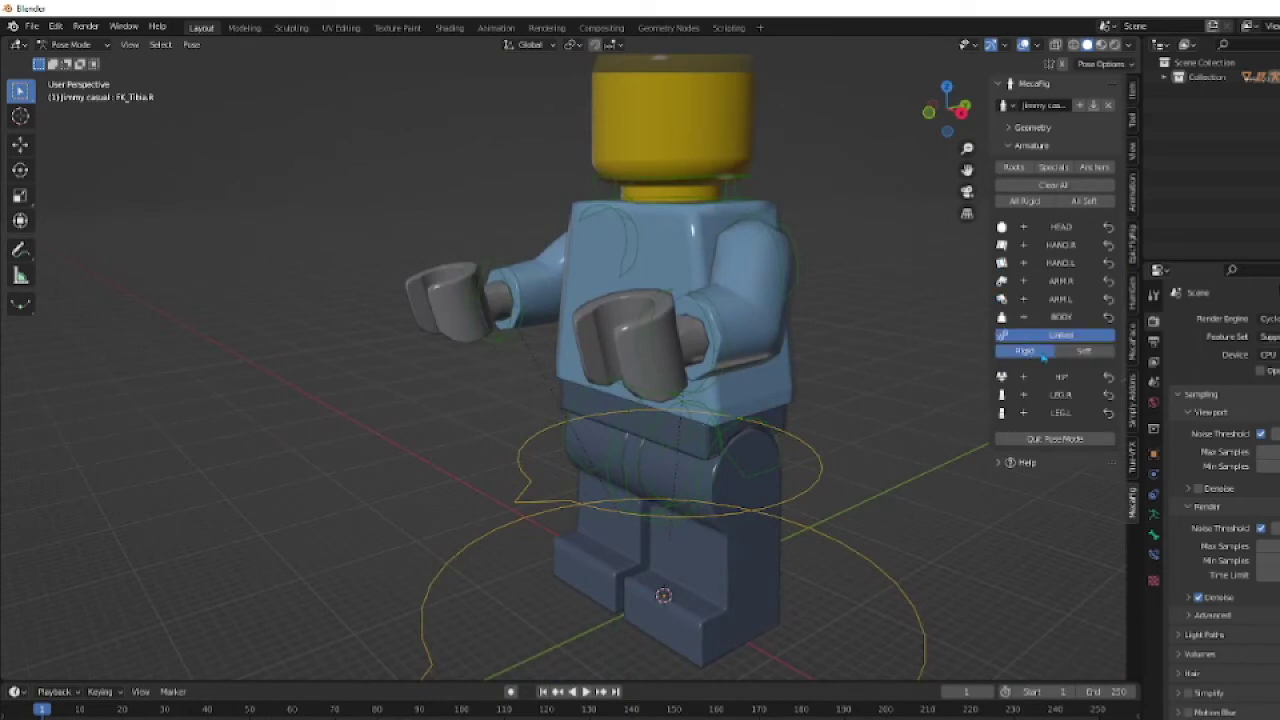
click(1085, 352)
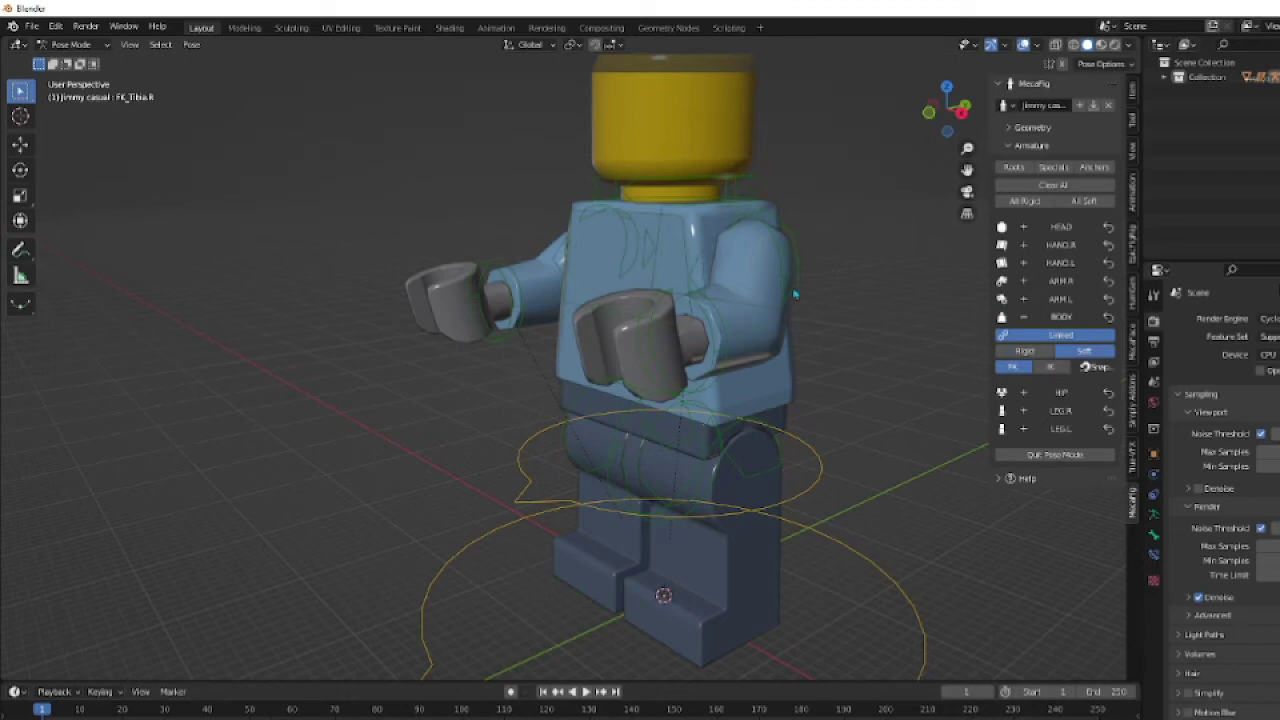
middle_drag(795, 294, 875, 317)
click(769, 247)
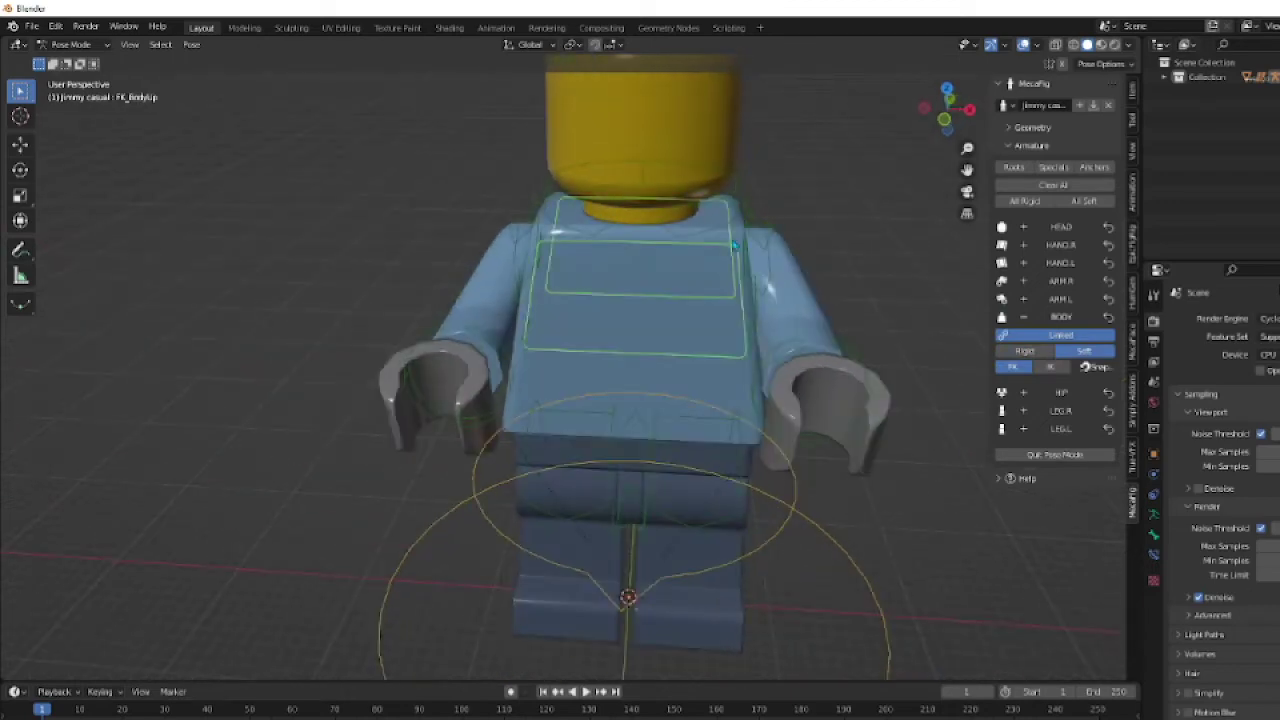
middle_drag(633, 282, 709, 280)
key(r)
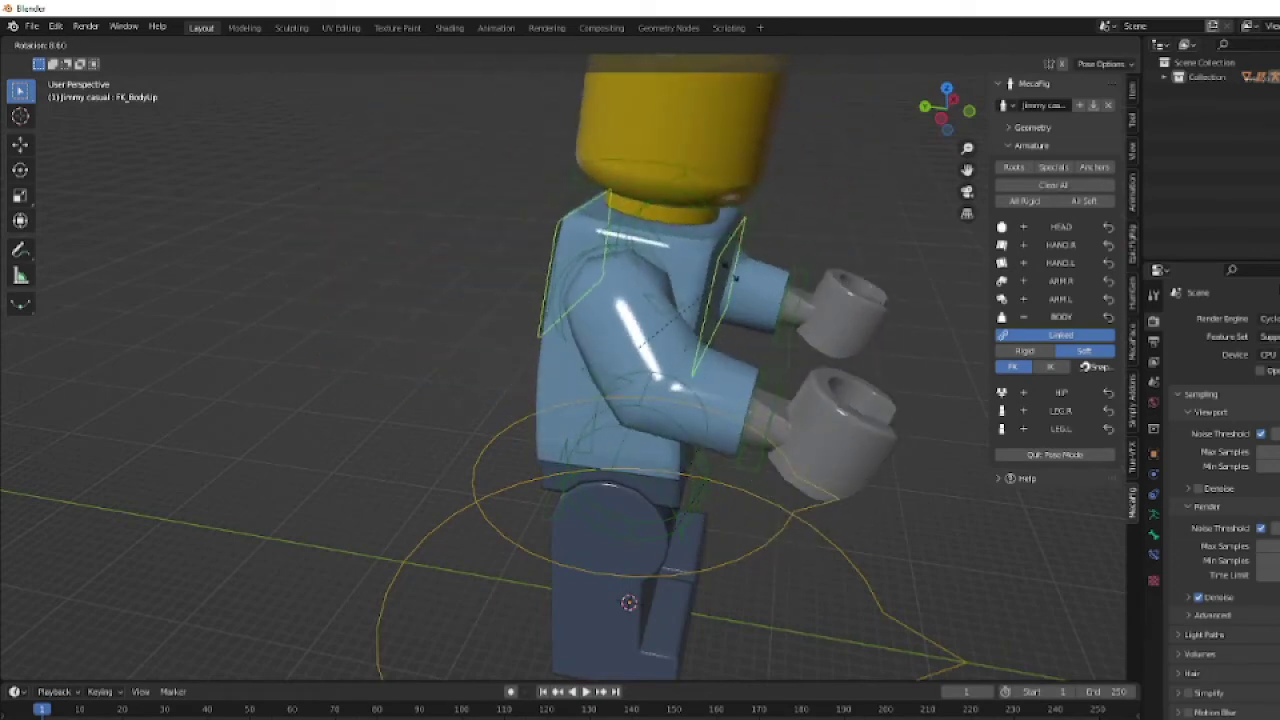
key(x)
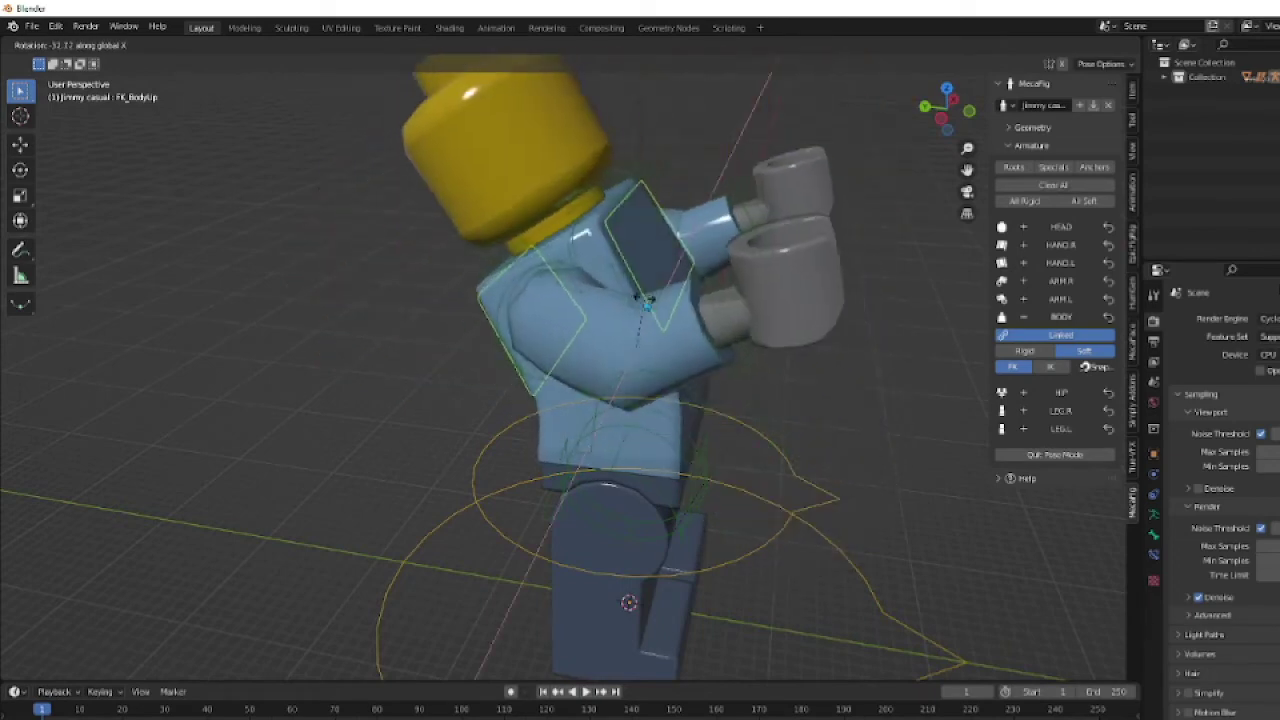
key(Escape)
mouse_move(620, 300)
middle_down()
mouse_move(752, 296)
mouse_move(698, 338)
middle_up()
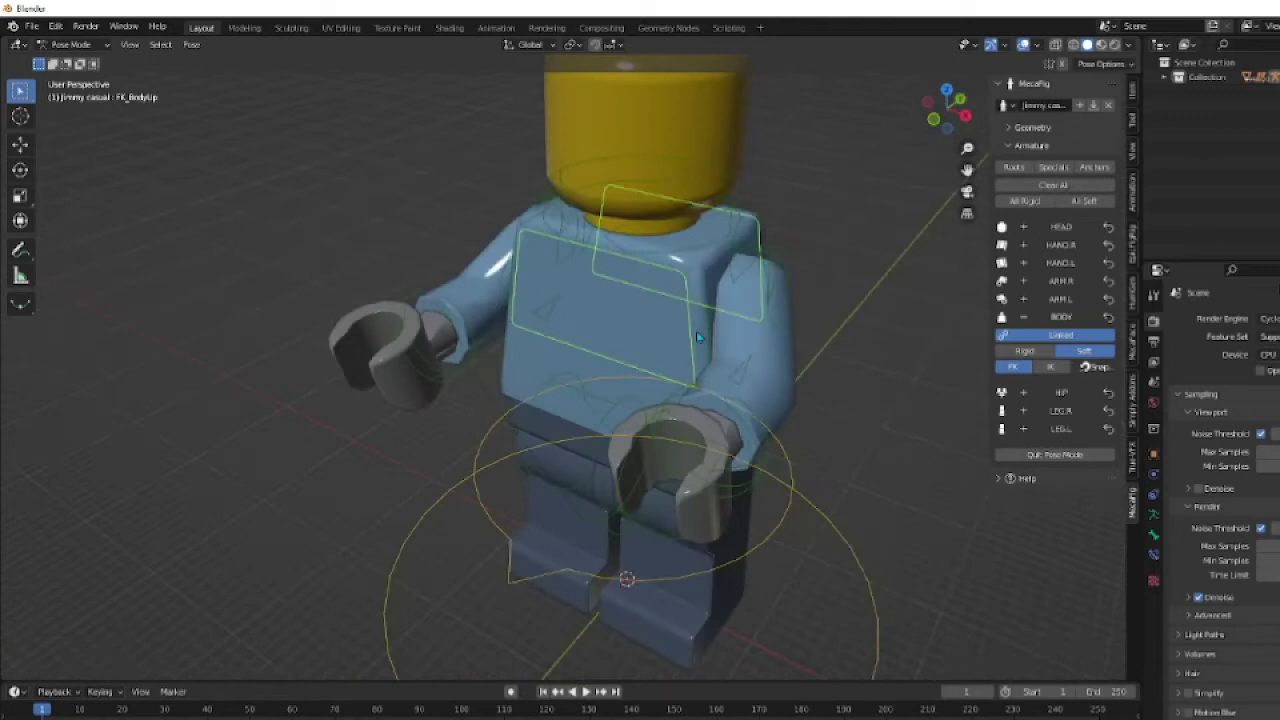
Step: Expand the ARM.R options and bend the right forearm at the elbow
click(1024, 283)
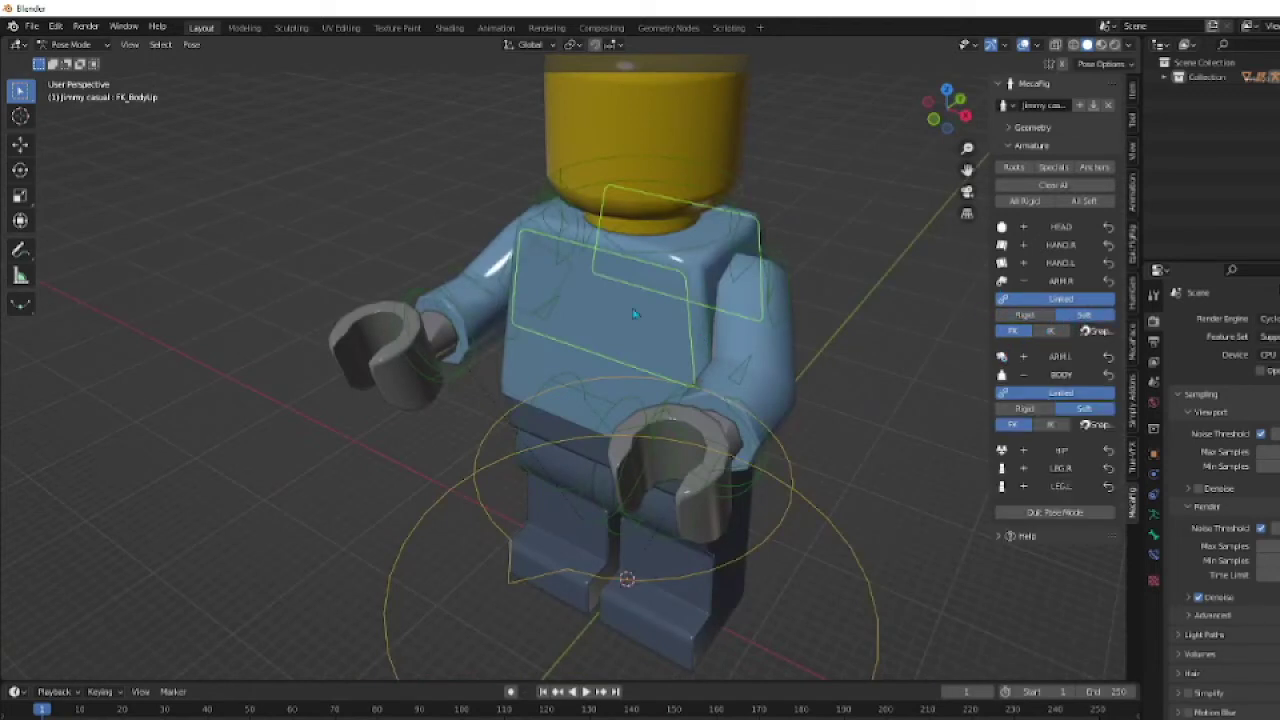
middle_drag(633, 314, 786, 327)
click(700, 395)
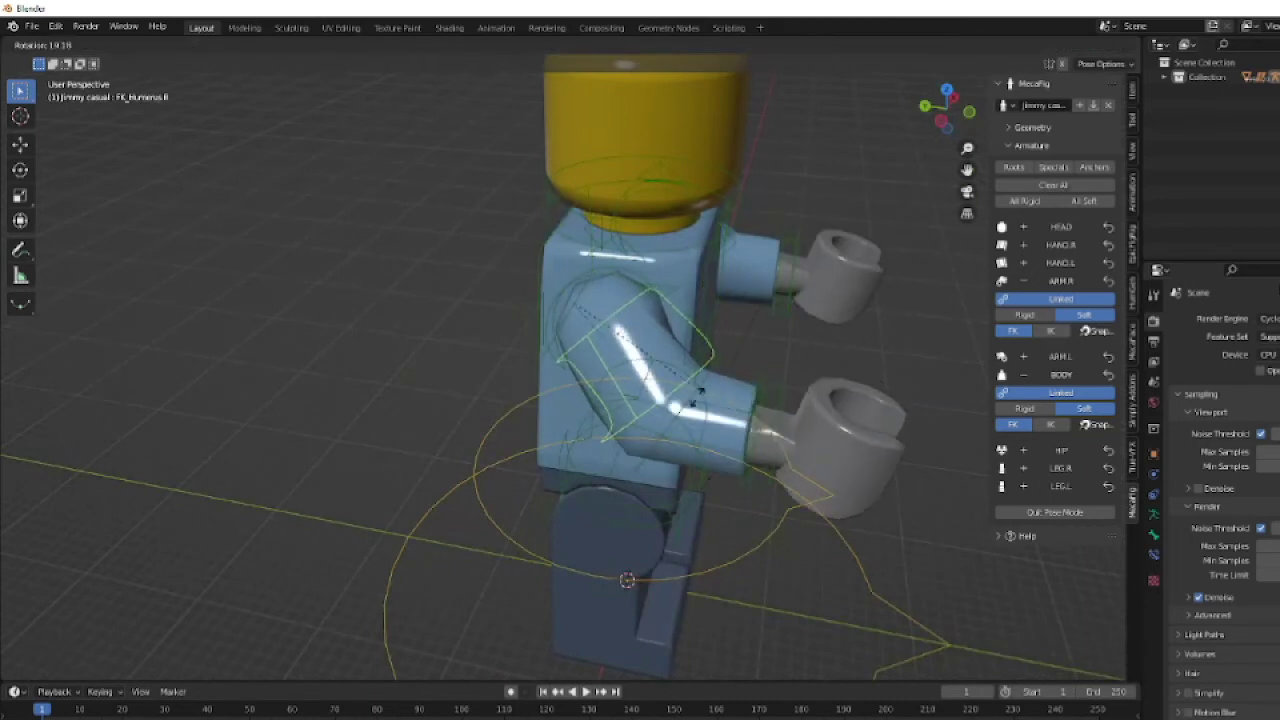
key(r)
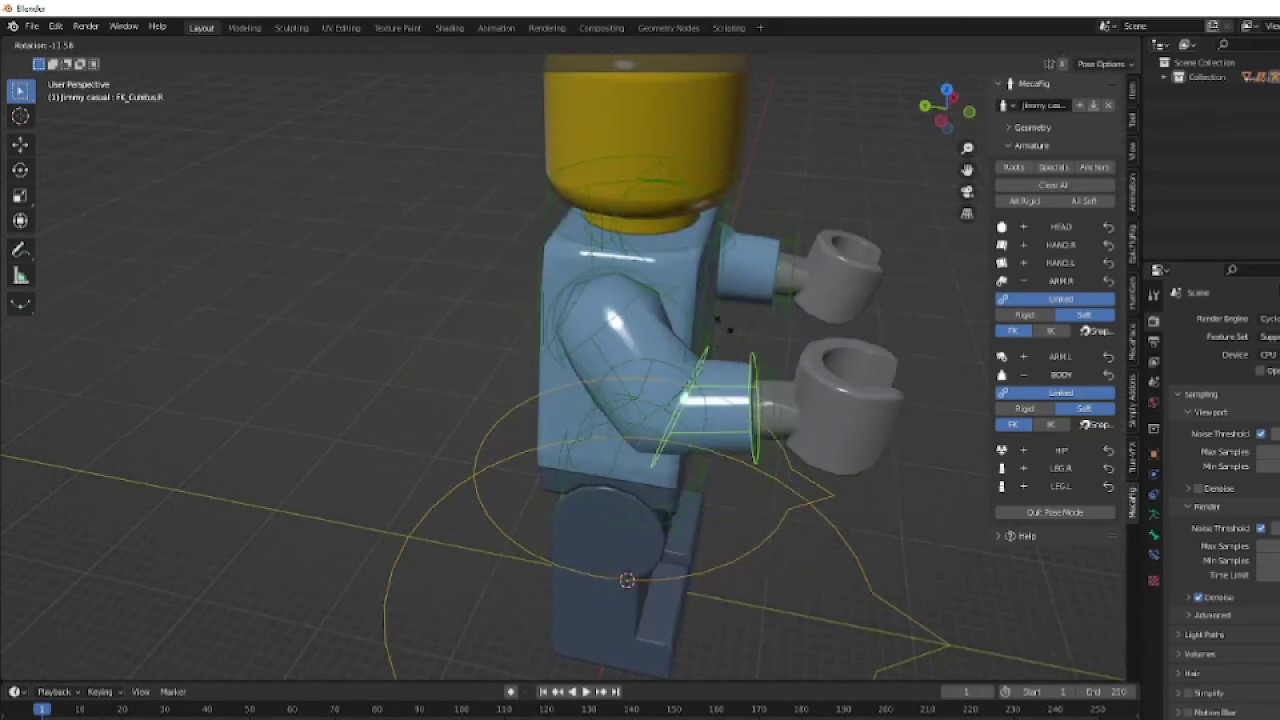
click(874, 362)
middle_drag(874, 362, 668, 278)
scroll(668, 278, down, 1)
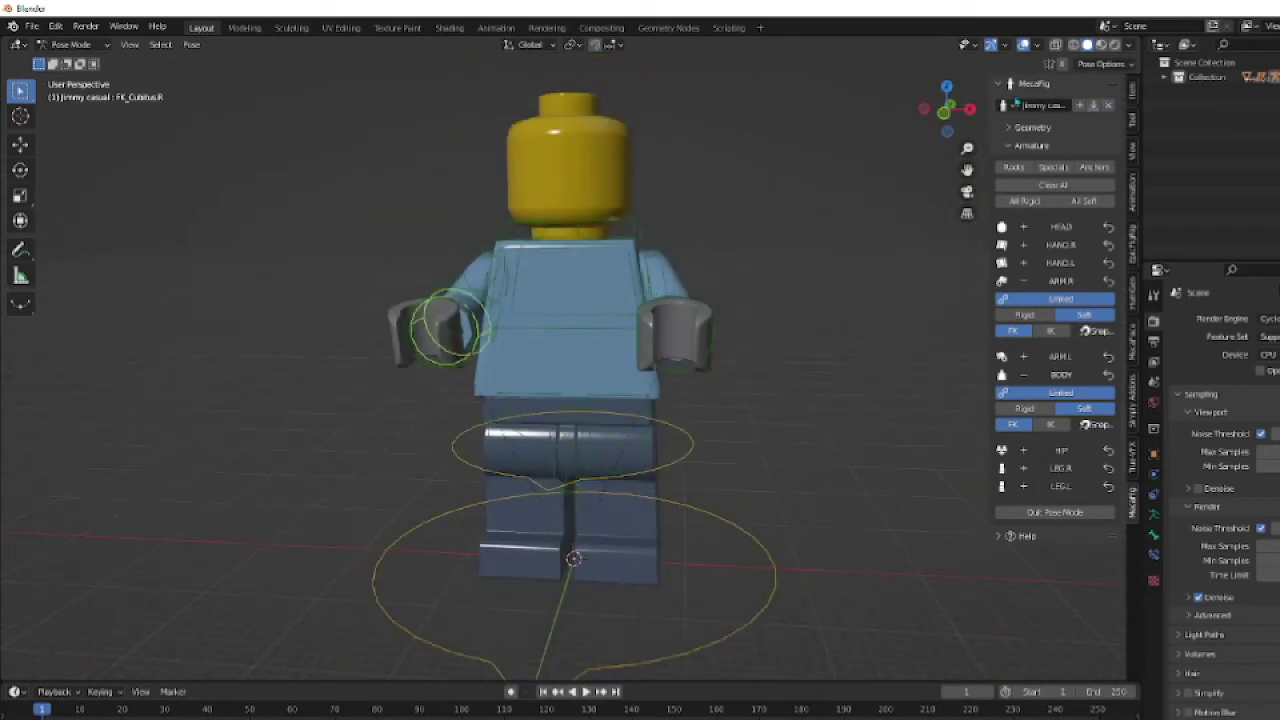
Step: Delete the posed Jimmy minifigure, leaving the scene empty
click(1092, 106)
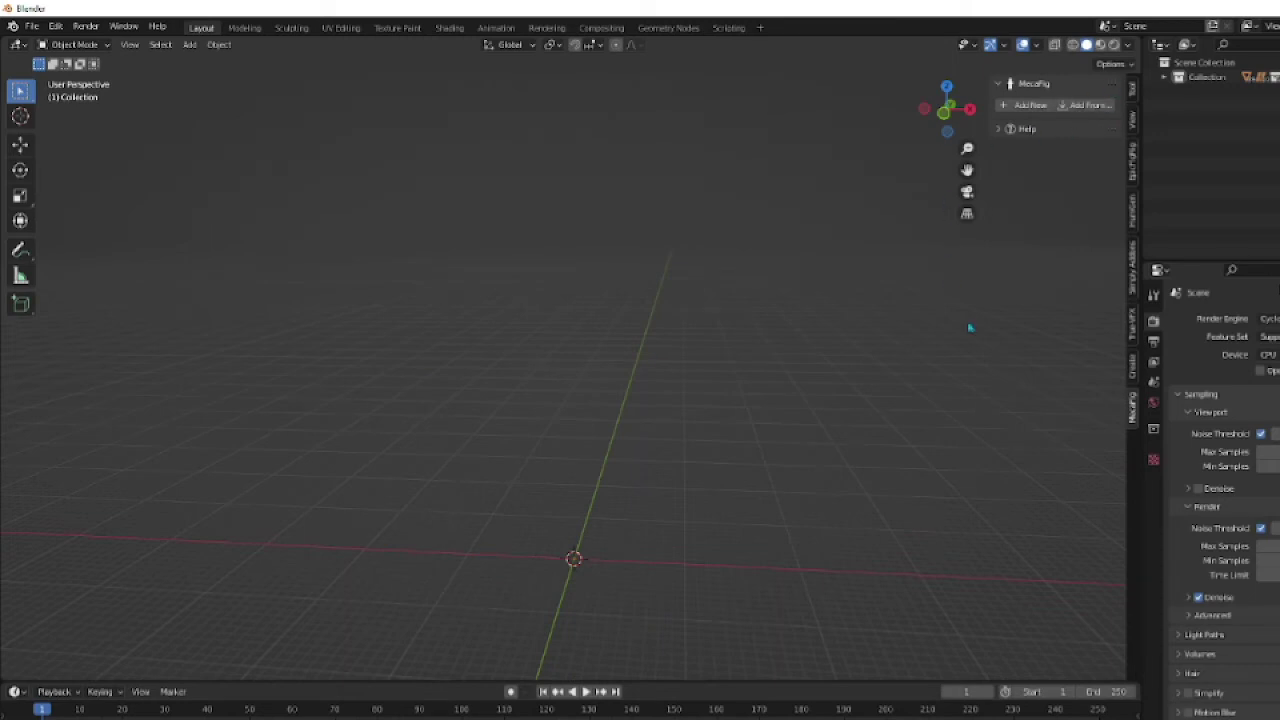
scroll(969, 327, down, 1)
mouse_move(696, 329)
middle_down()
mouse_move(643, 320)
mouse_move(723, 340)
mouse_move(793, 325)
middle_up()
Step: Add a new default MecaFig_1 minifigure and orbit to inspect its front and sides
click(1030, 105)
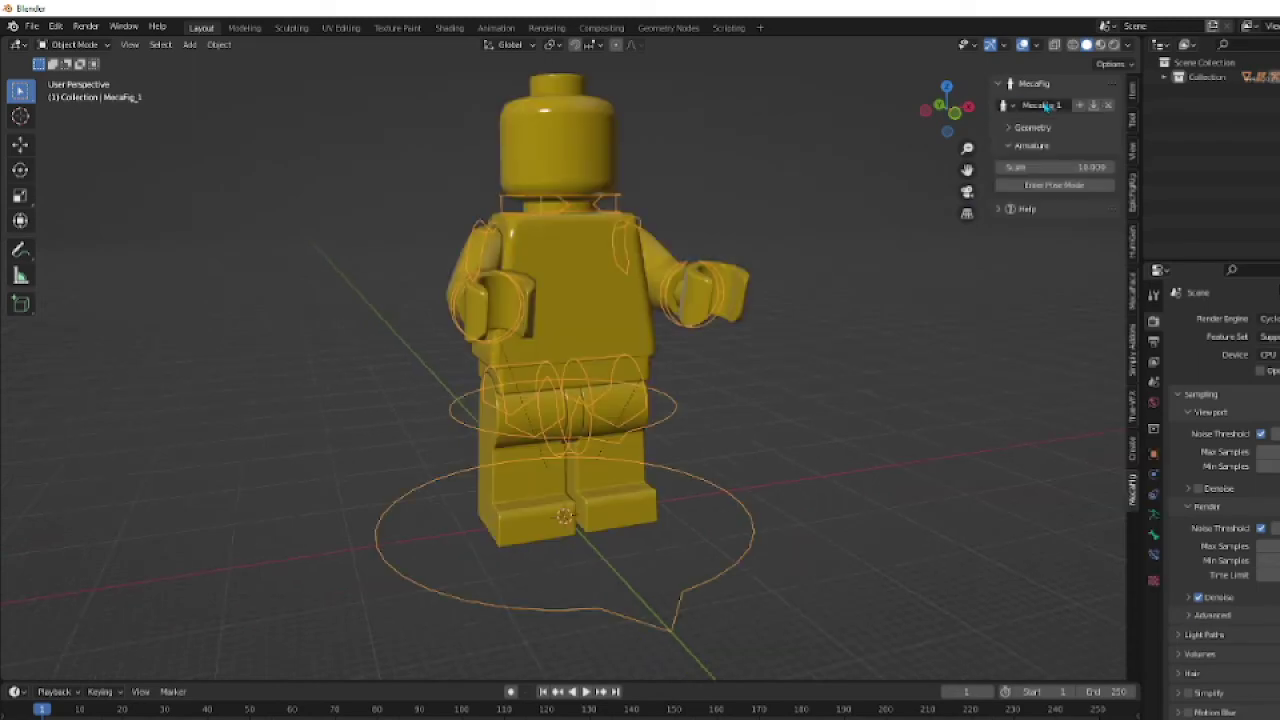
mouse_move(753, 240)
middle_down()
mouse_move(786, 266)
mouse_move(757, 309)
mouse_move(846, 223)
mouse_move(765, 285)
middle_up()
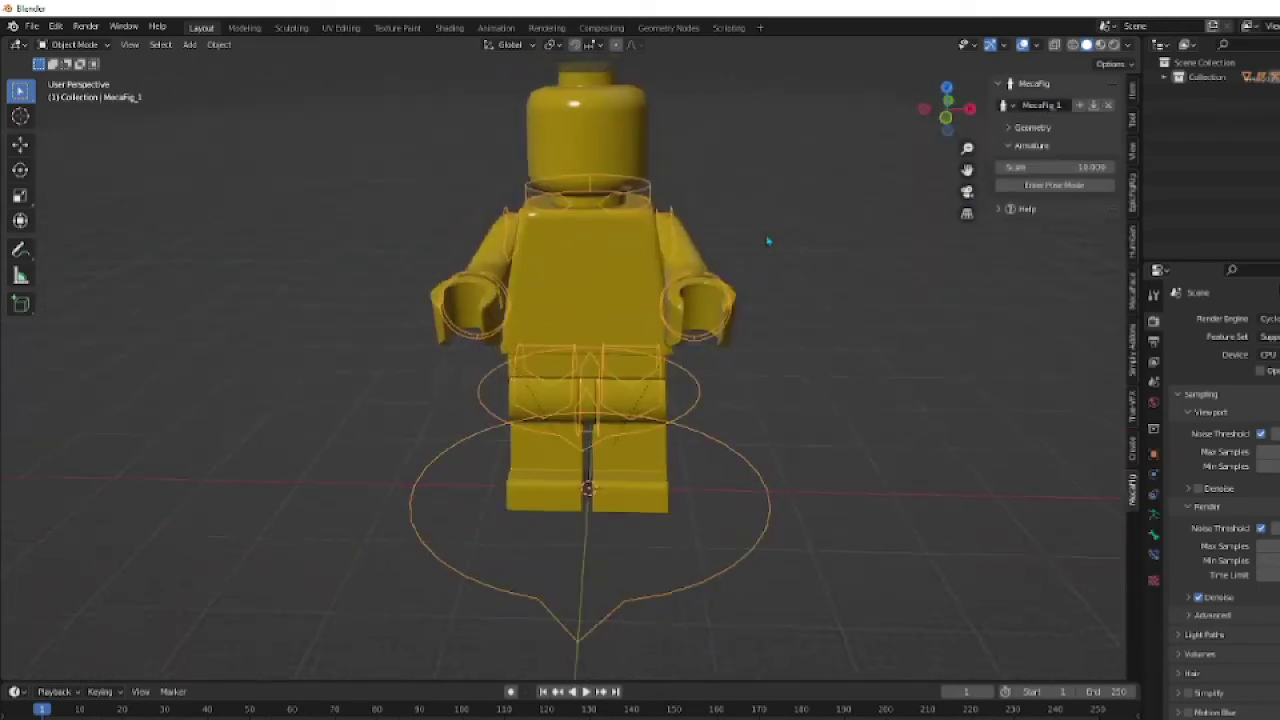
mouse_move(766, 240)
middle_down()
mouse_move(840, 250)
mouse_move(731, 257)
mouse_move(824, 240)
middle_up()
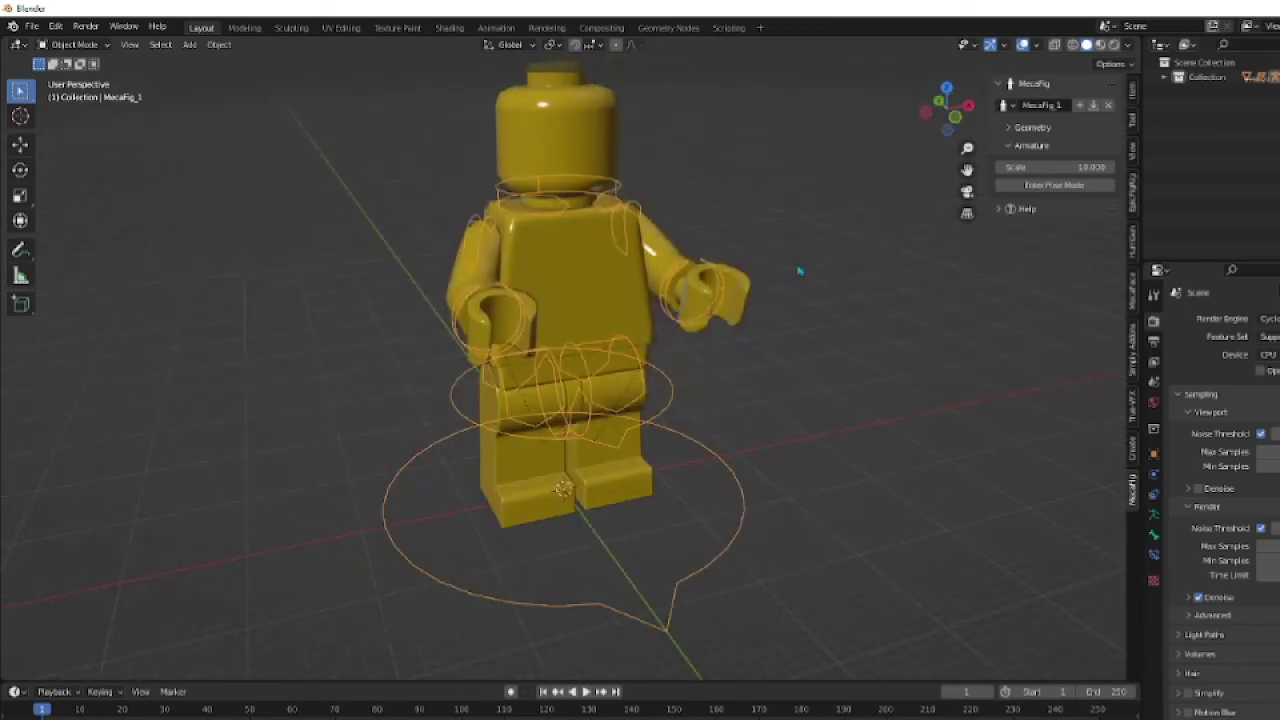
middle_drag(799, 270, 623, 251)
mouse_move(628, 308)
middle_down()
mouse_move(800, 316)
mouse_move(624, 276)
middle_up()
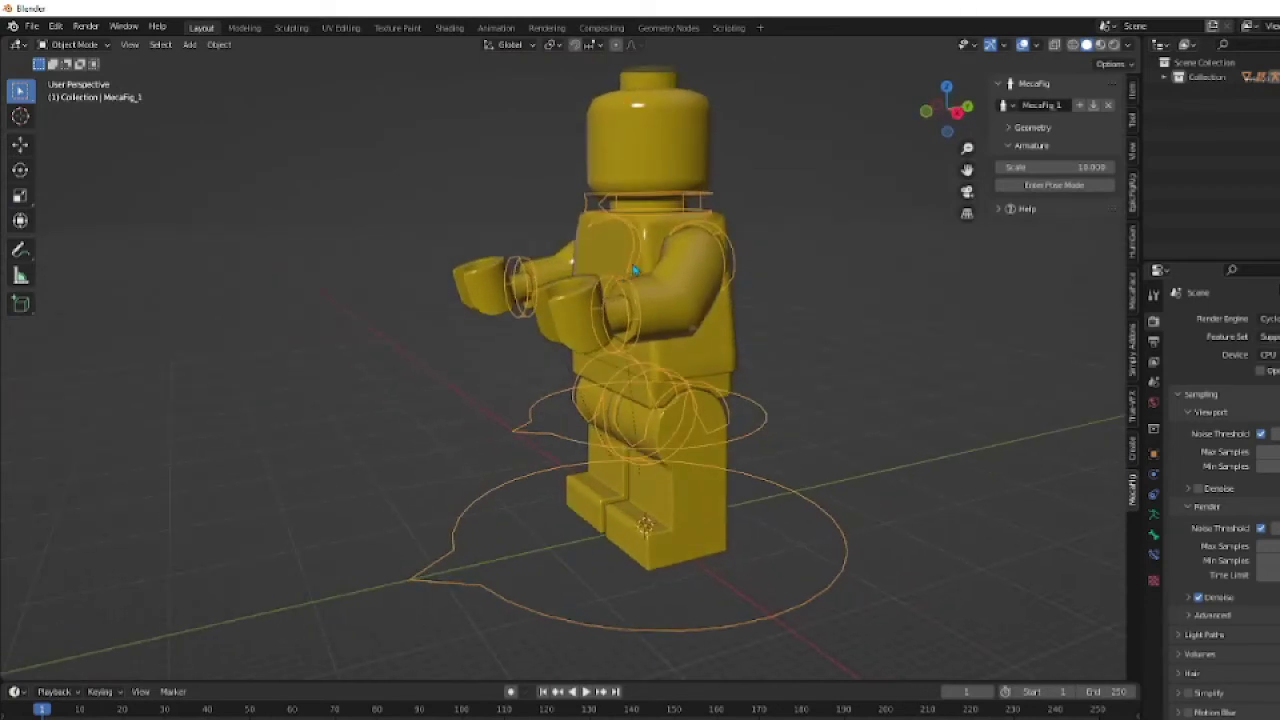
mouse_move(687, 370)
middle_down()
mouse_move(735, 369)
mouse_move(680, 320)
mouse_move(760, 357)
mouse_move(760, 323)
mouse_move(780, 418)
mouse_move(626, 397)
mouse_move(808, 389)
mouse_move(723, 354)
mouse_move(640, 353)
middle_up()
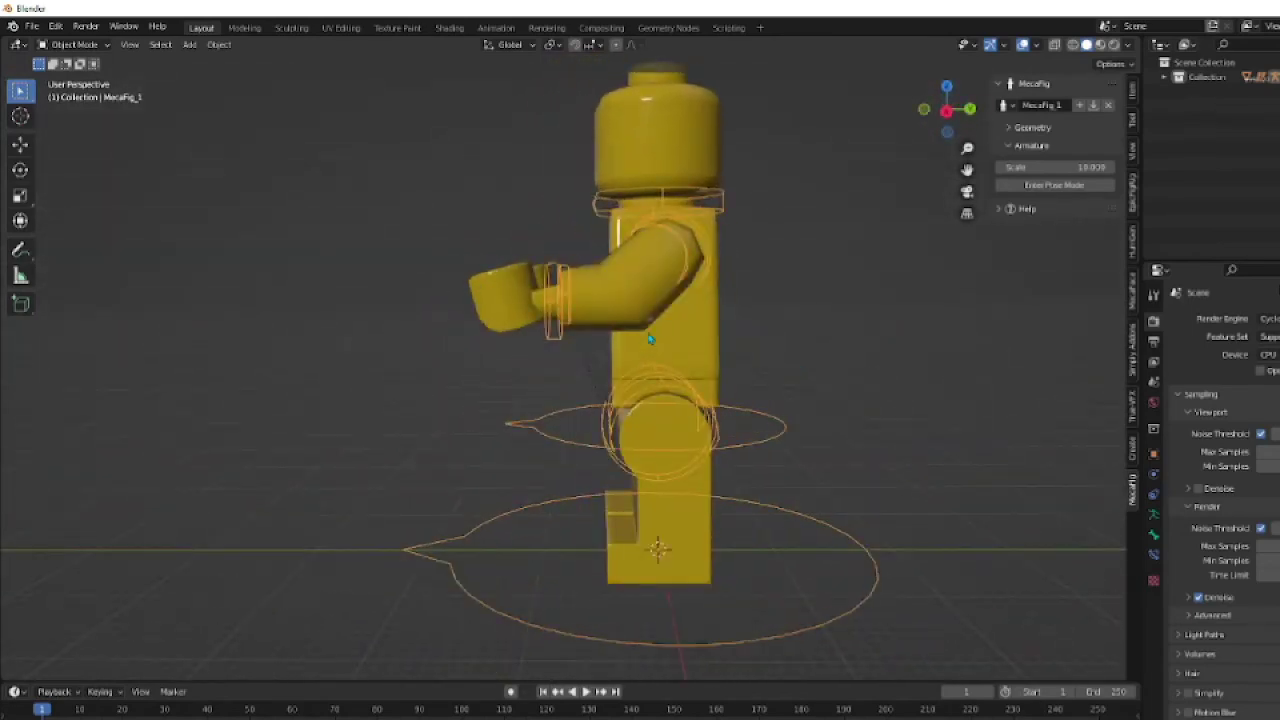